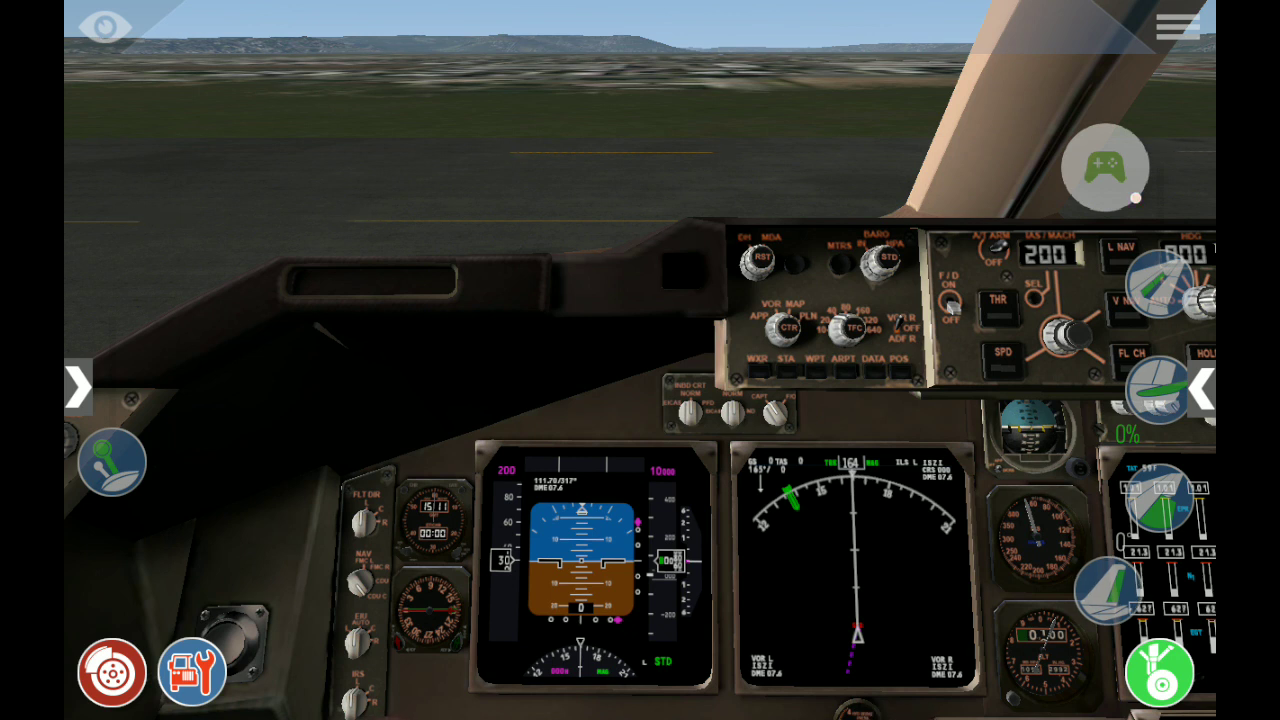
- Pan up to the overhead panel and battery section, then down to the throttle pedestal
click(78, 387)
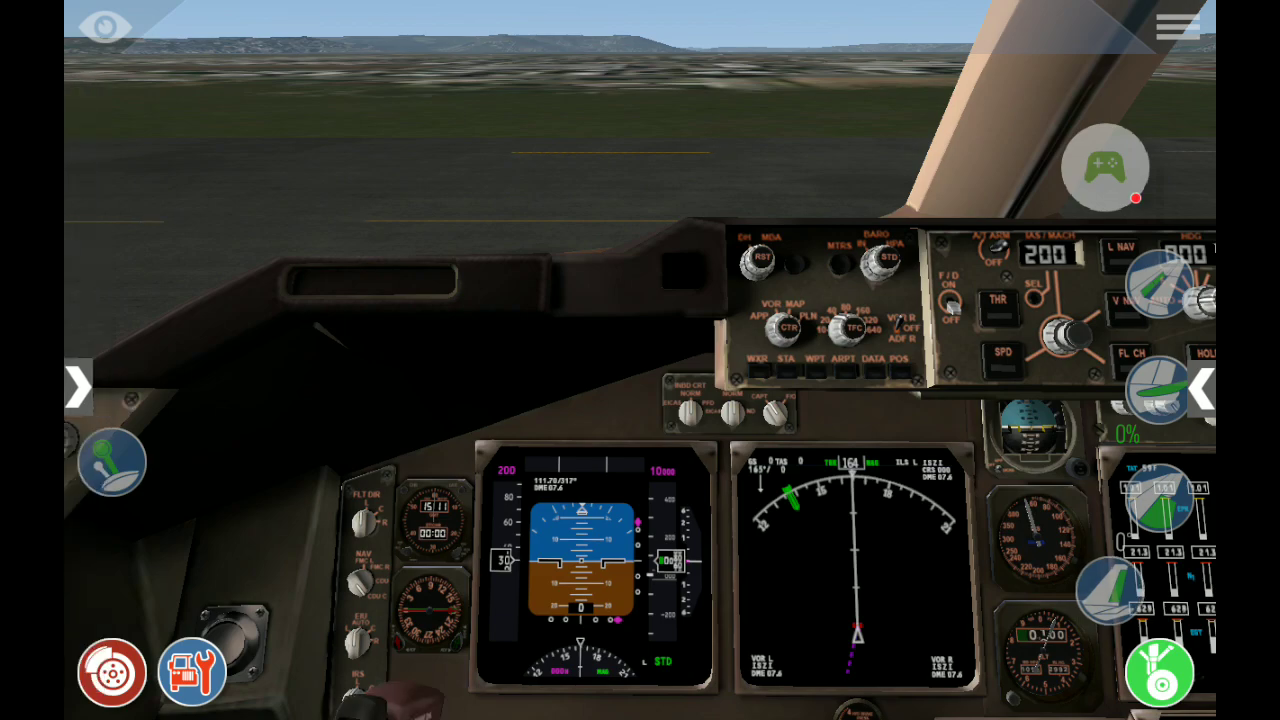
drag(640, 300, 800, 500)
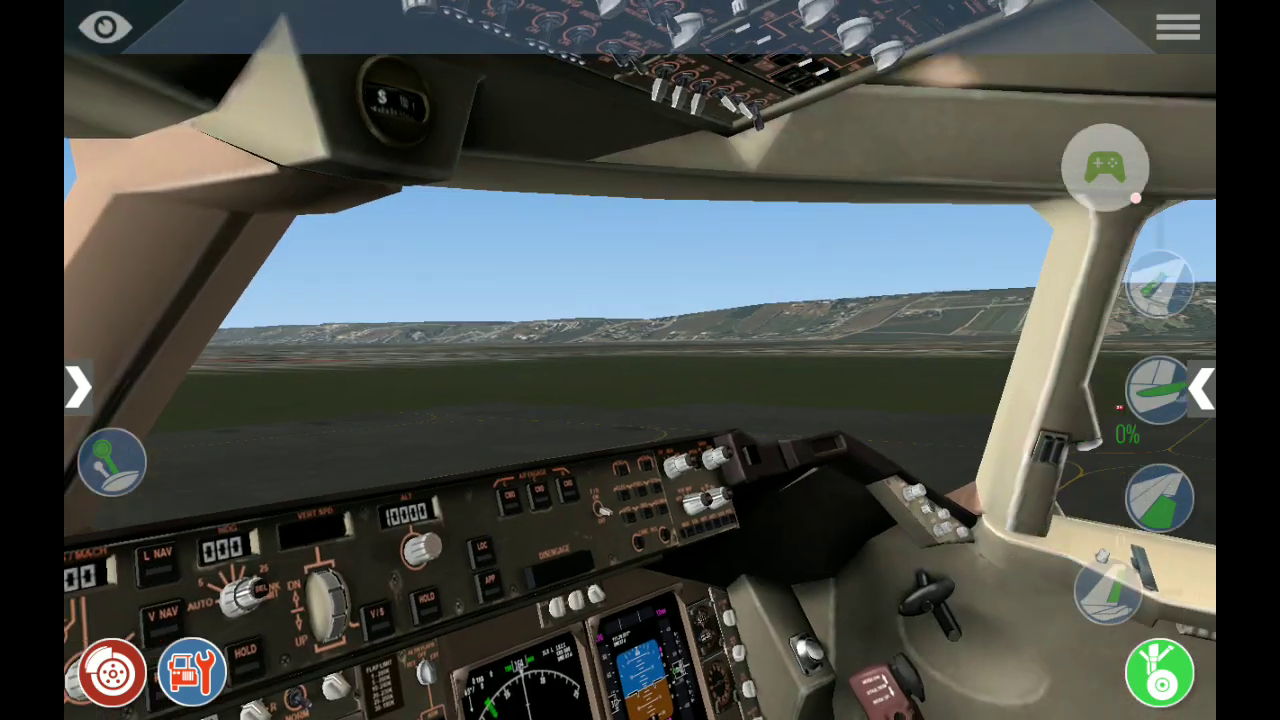
drag(640, 300, 640, 600)
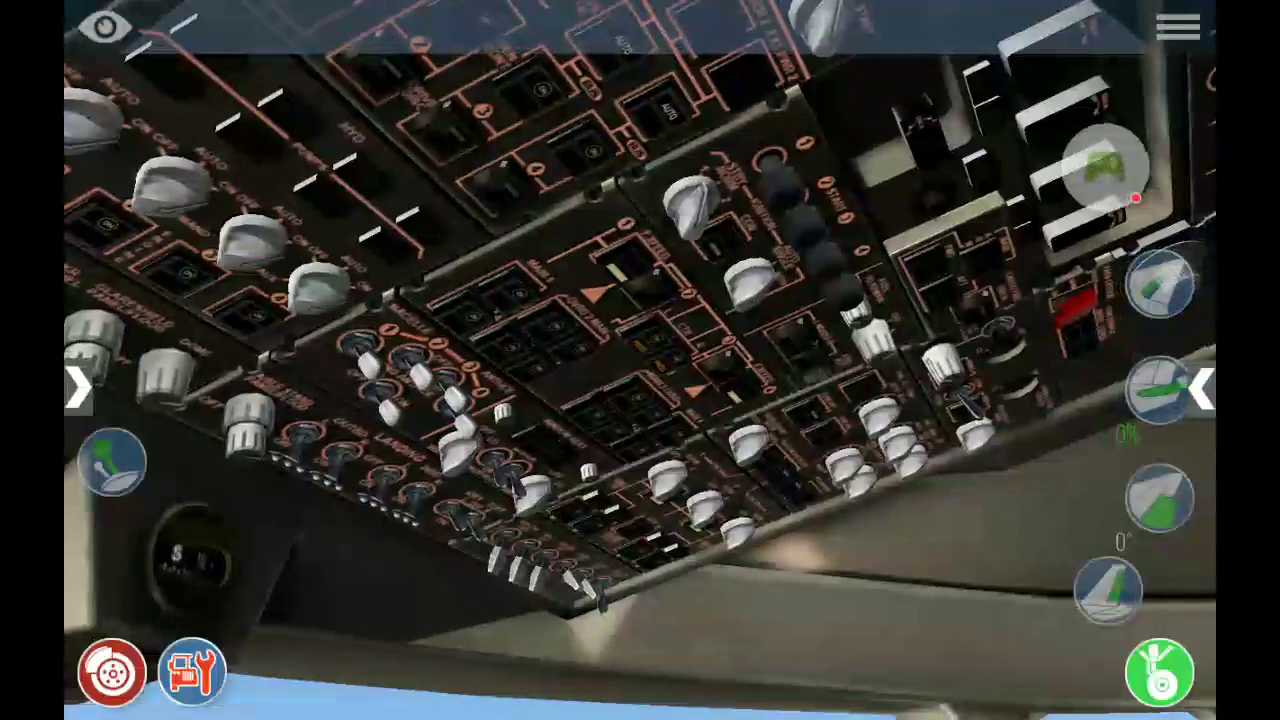
drag(640, 360, 500, 500)
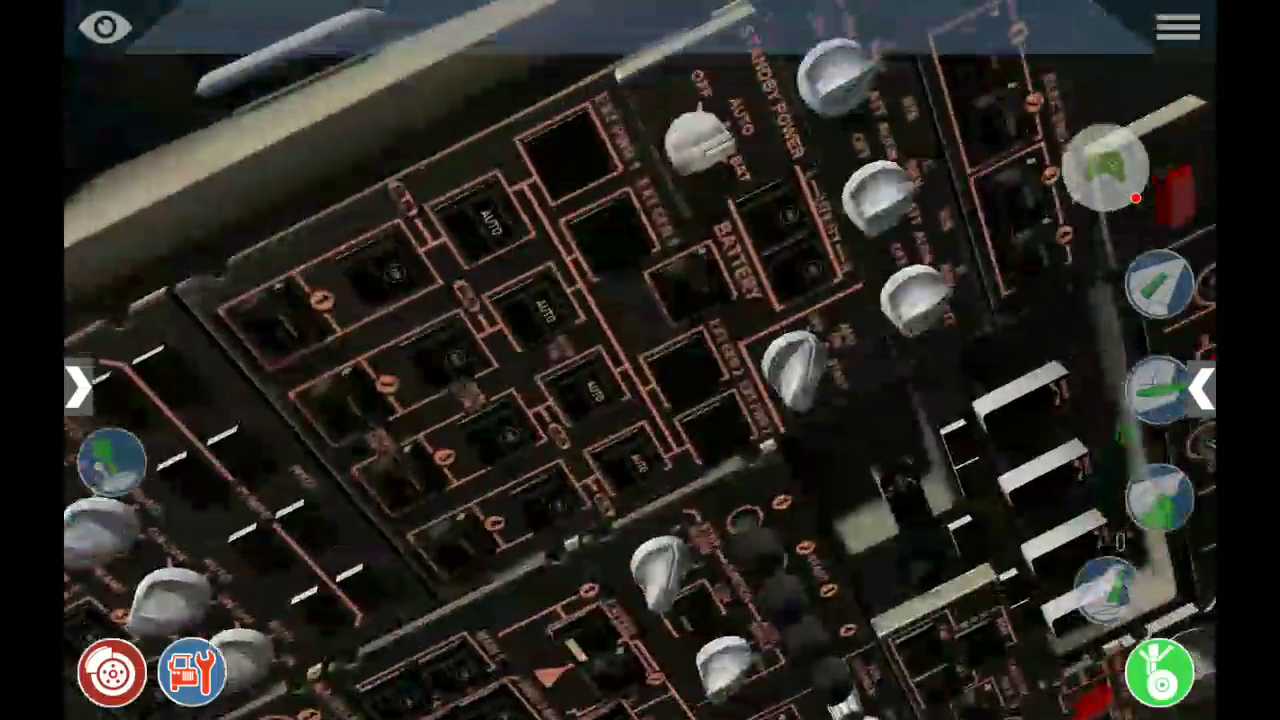
drag(640, 500, 640, 200)
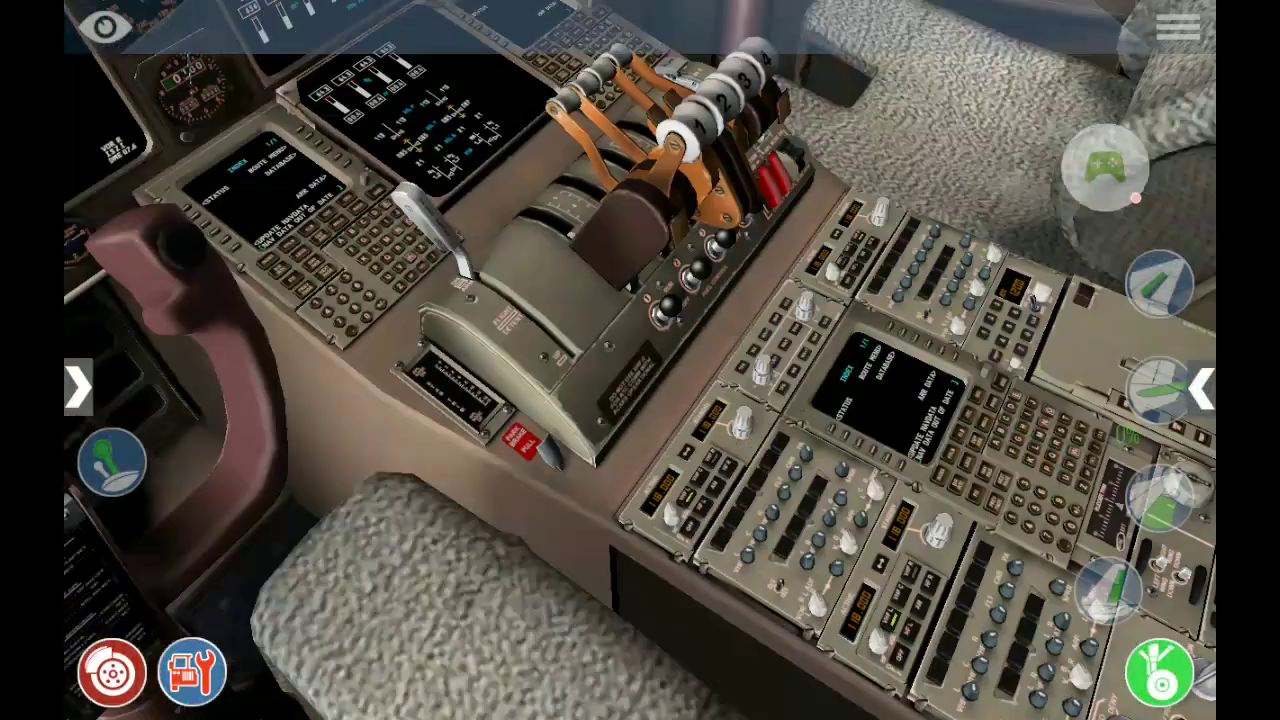
- Face the center pedestal's two FMC keypads up close and enter the letter A
drag(640, 400, 640, 250)
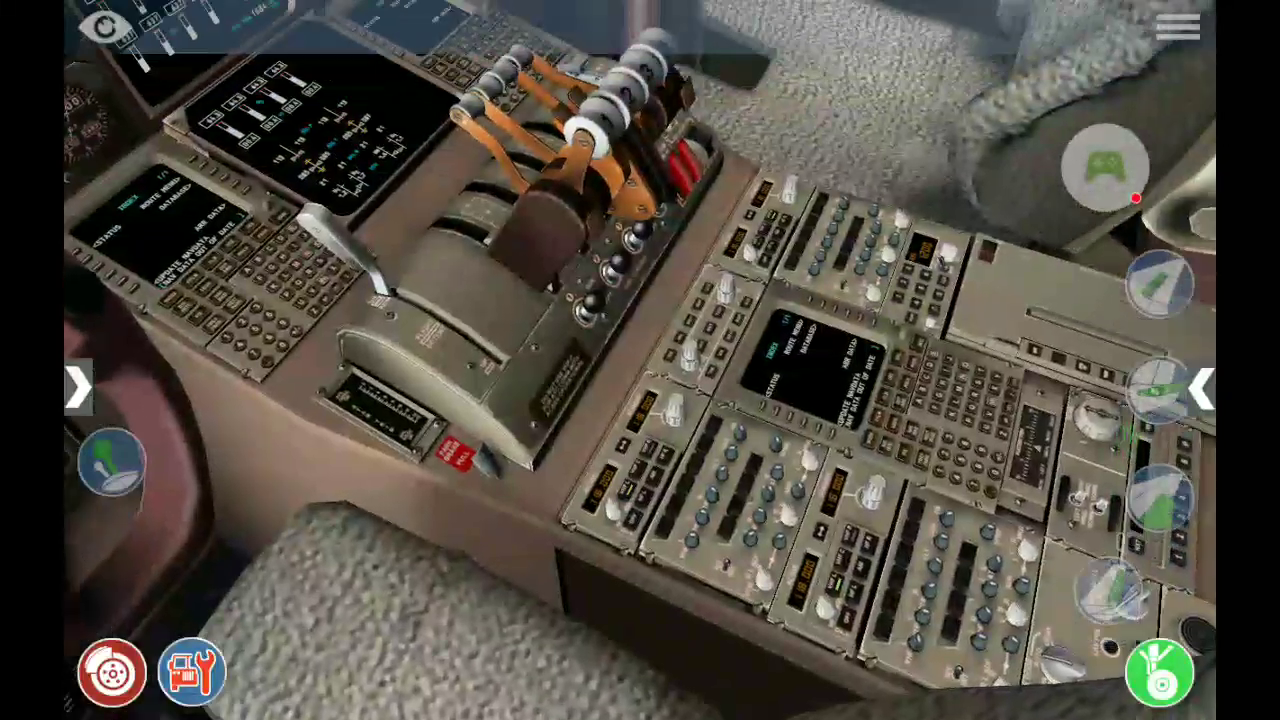
drag(640, 300, 600, 380)
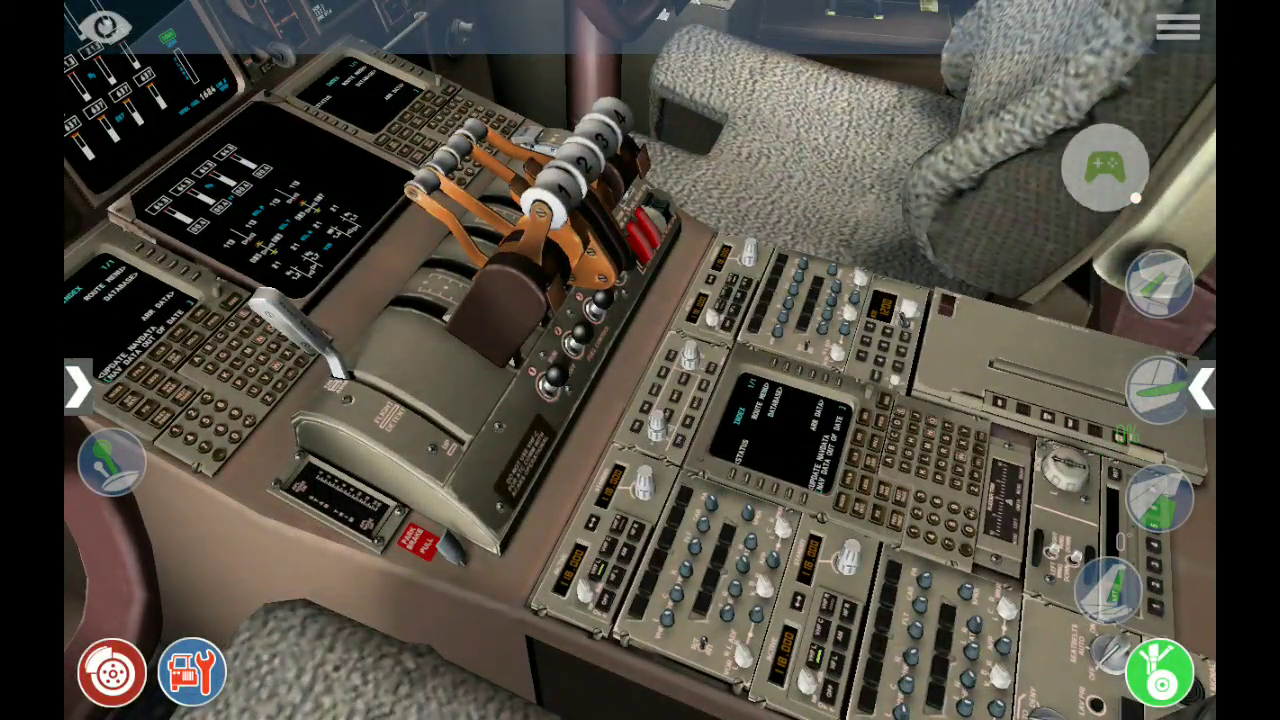
drag(500, 350, 780, 400)
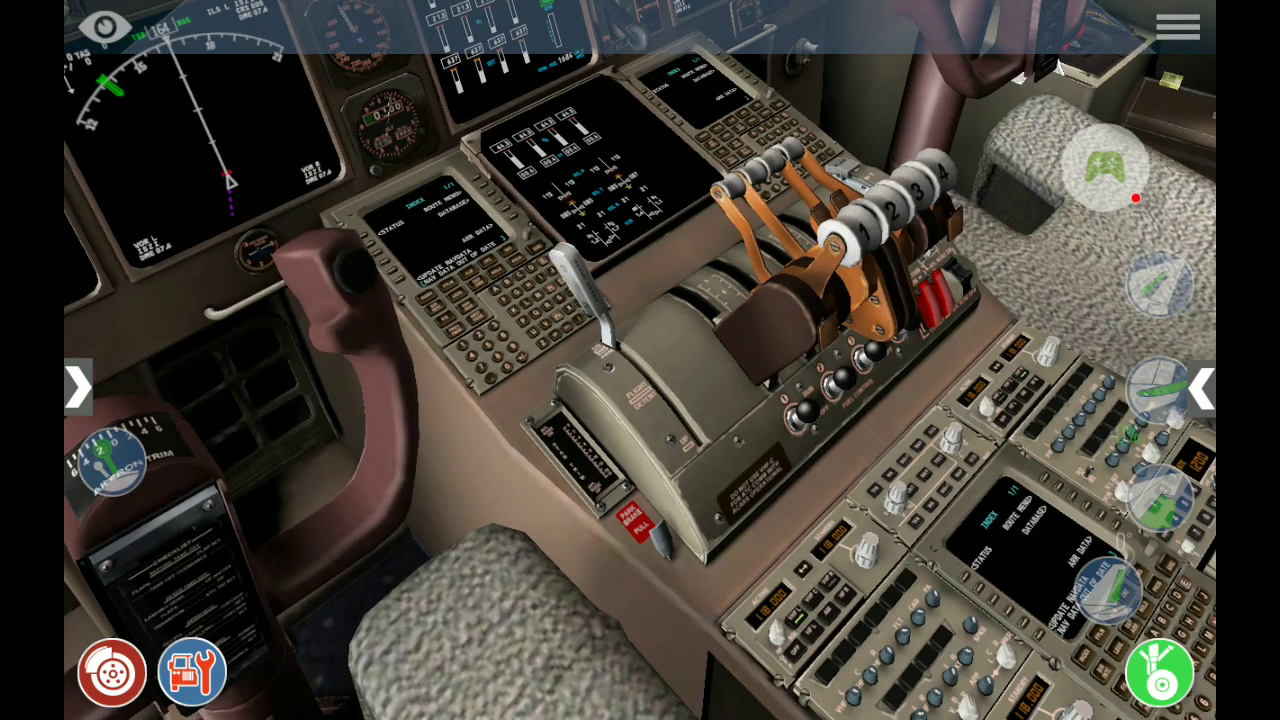
drag(700, 300, 500, 450)
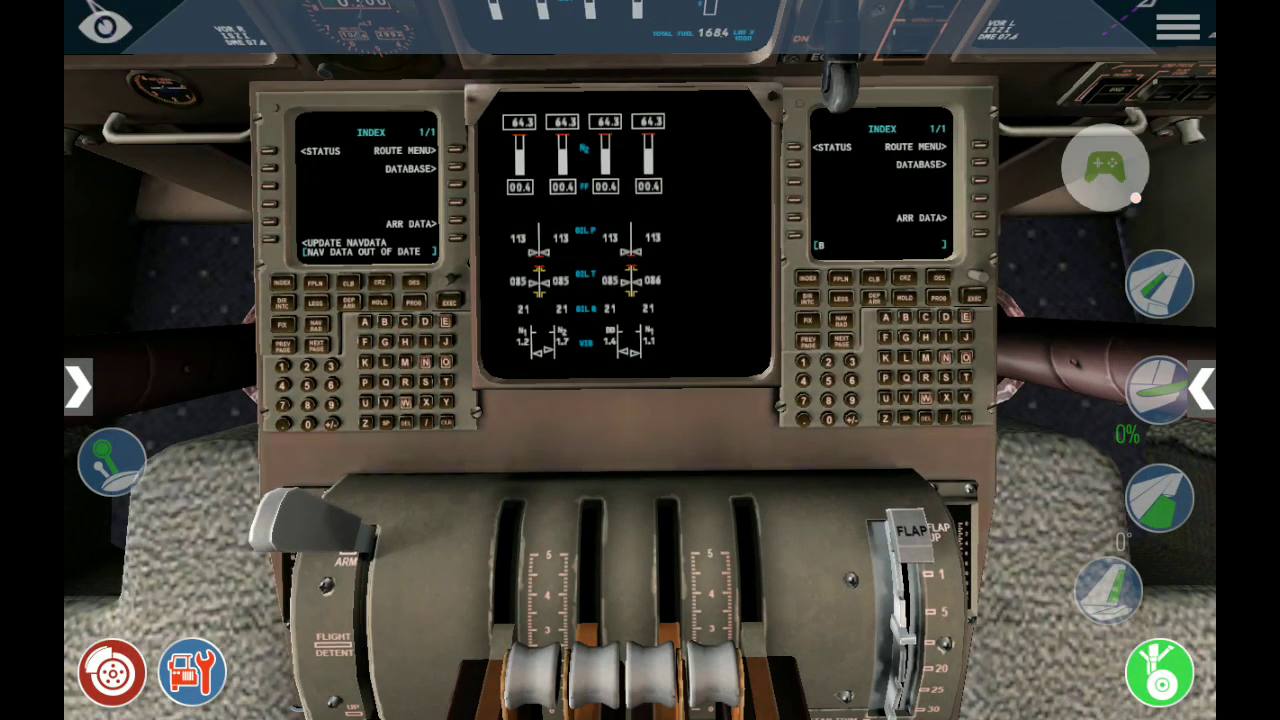
drag(600, 450, 560, 380)
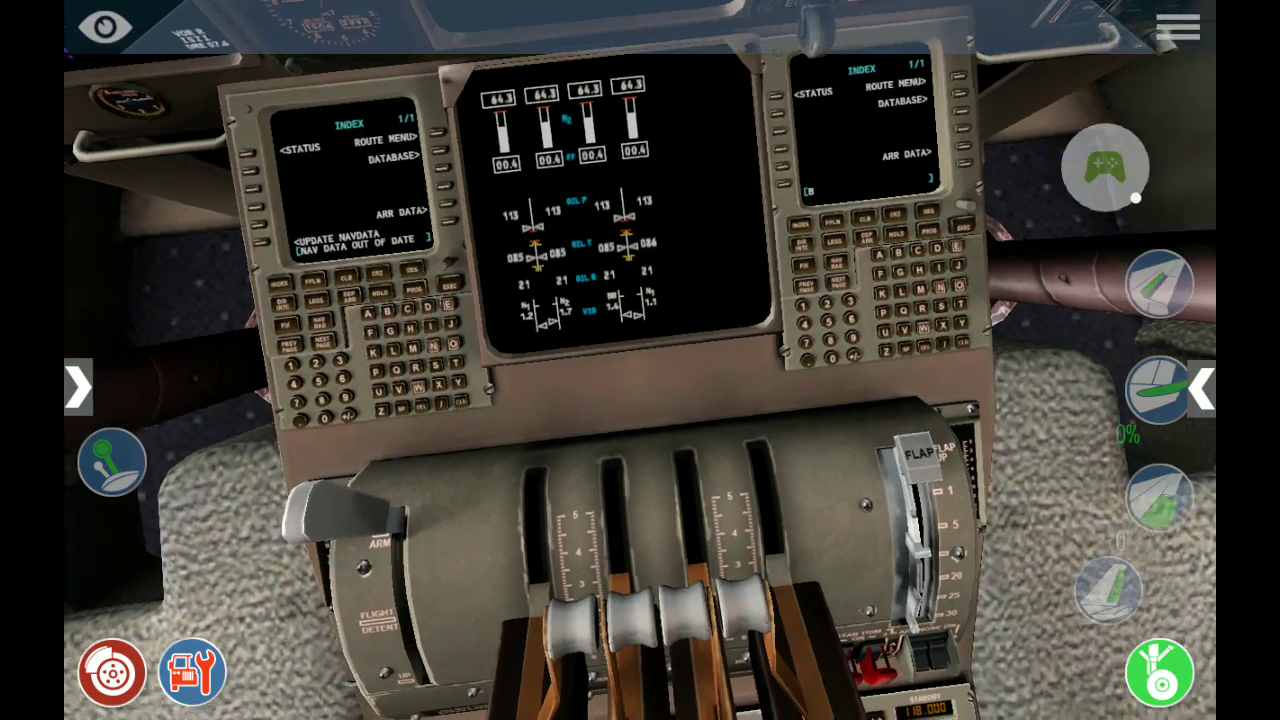
click(885, 265)
- Add the letter I on the FMC keypad so the scratchpad reads BAI
click(937, 274)
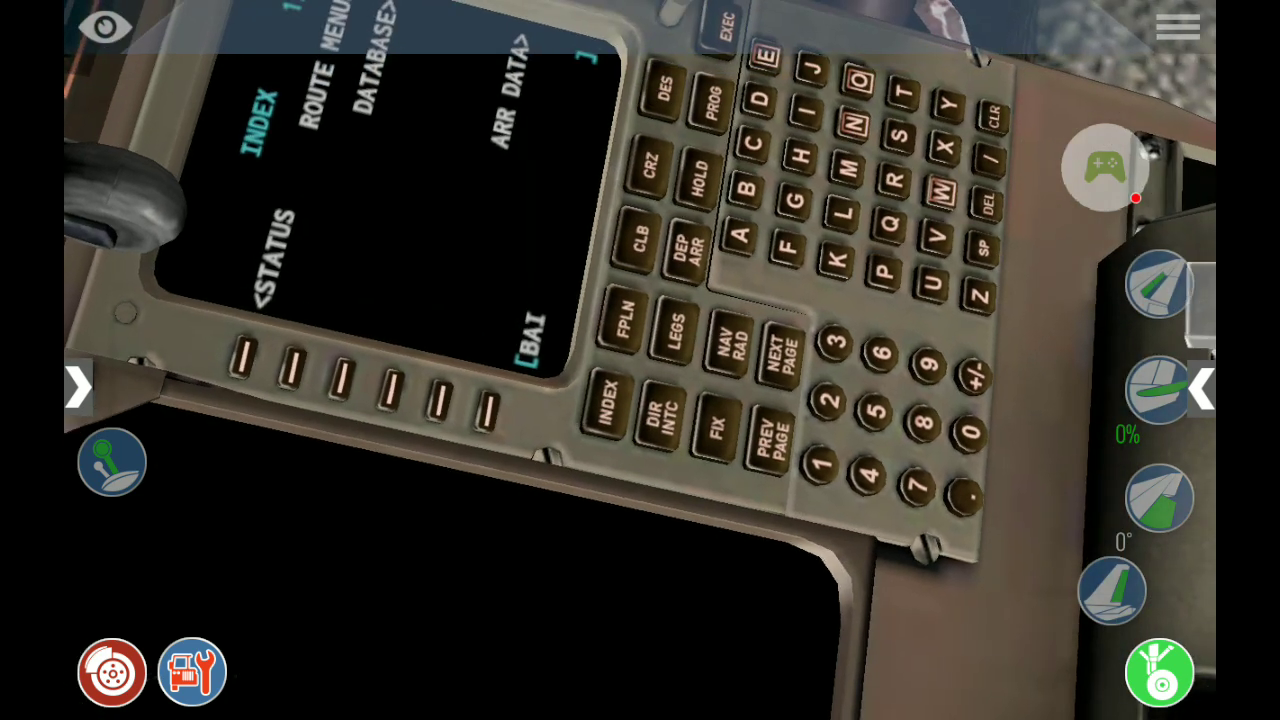
- Replace the scratchpad text with DELETE, then add, remove and re-add the letter V
click(990, 205)
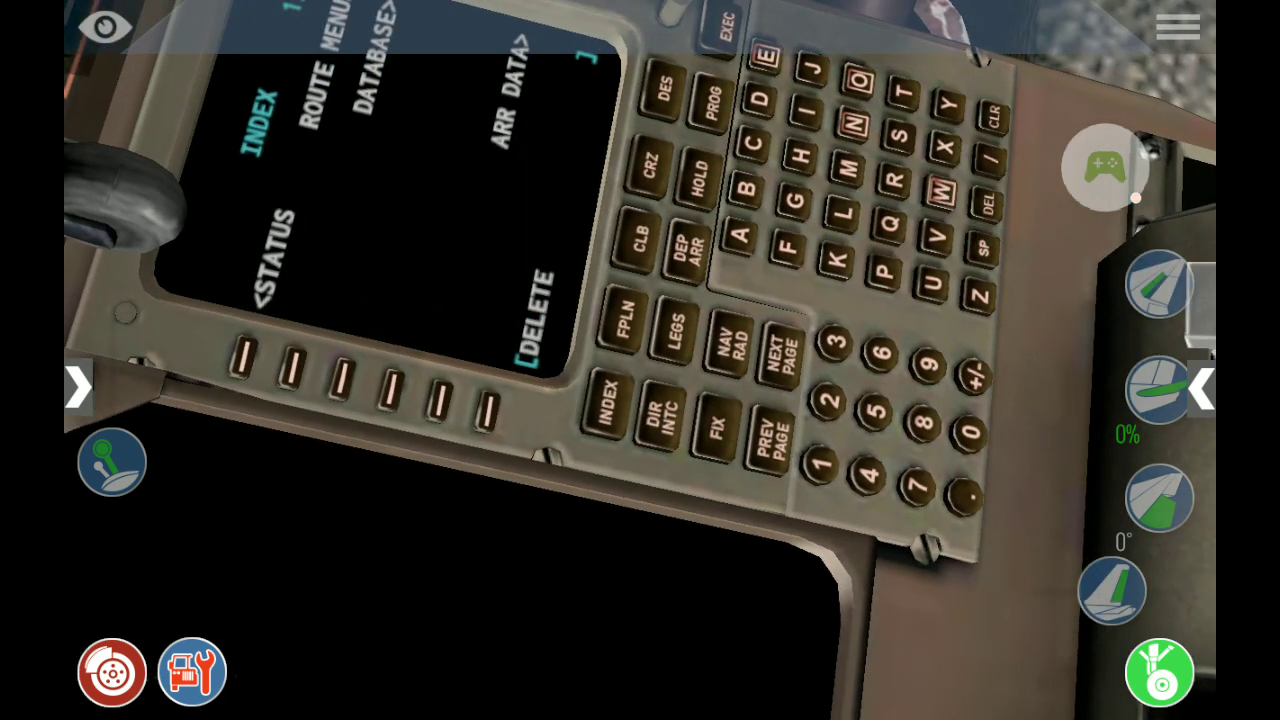
click(935, 240)
click(988, 203)
click(935, 240)
- Add the letters I, R and Q, then clear the typed letters from the scratchpad
click(803, 112)
click(893, 180)
click(888, 228)
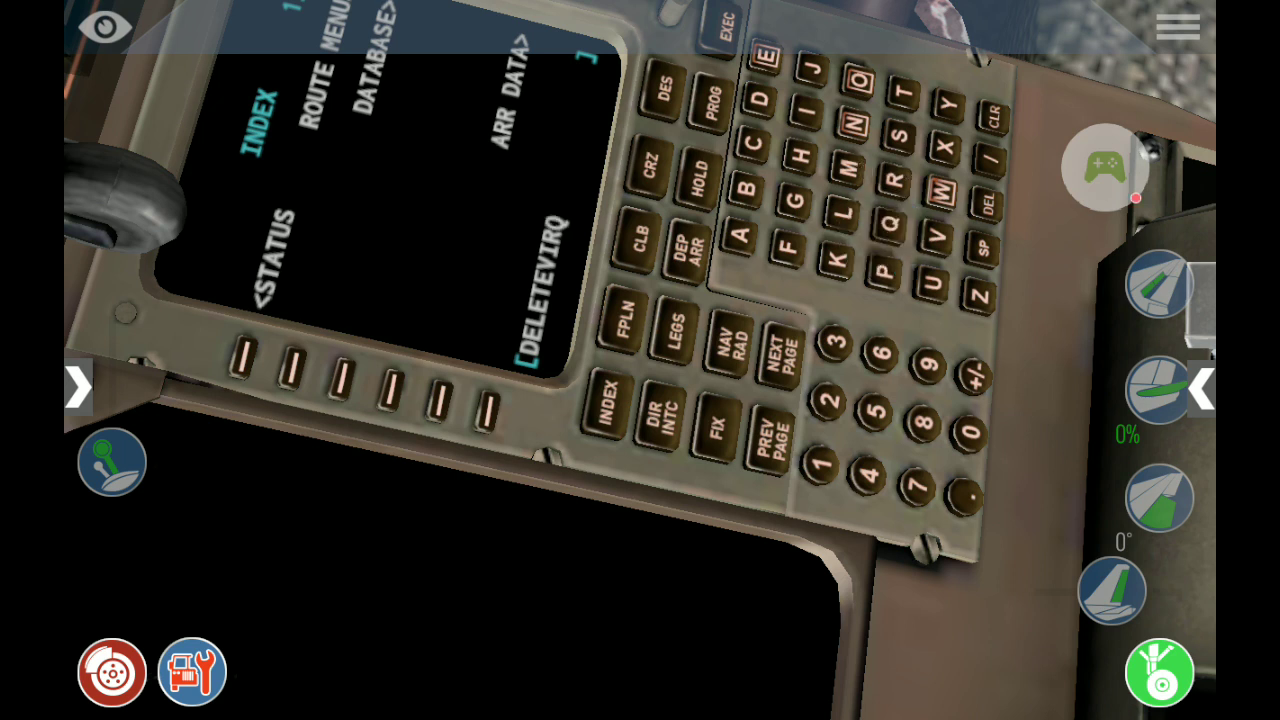
click(993, 115)
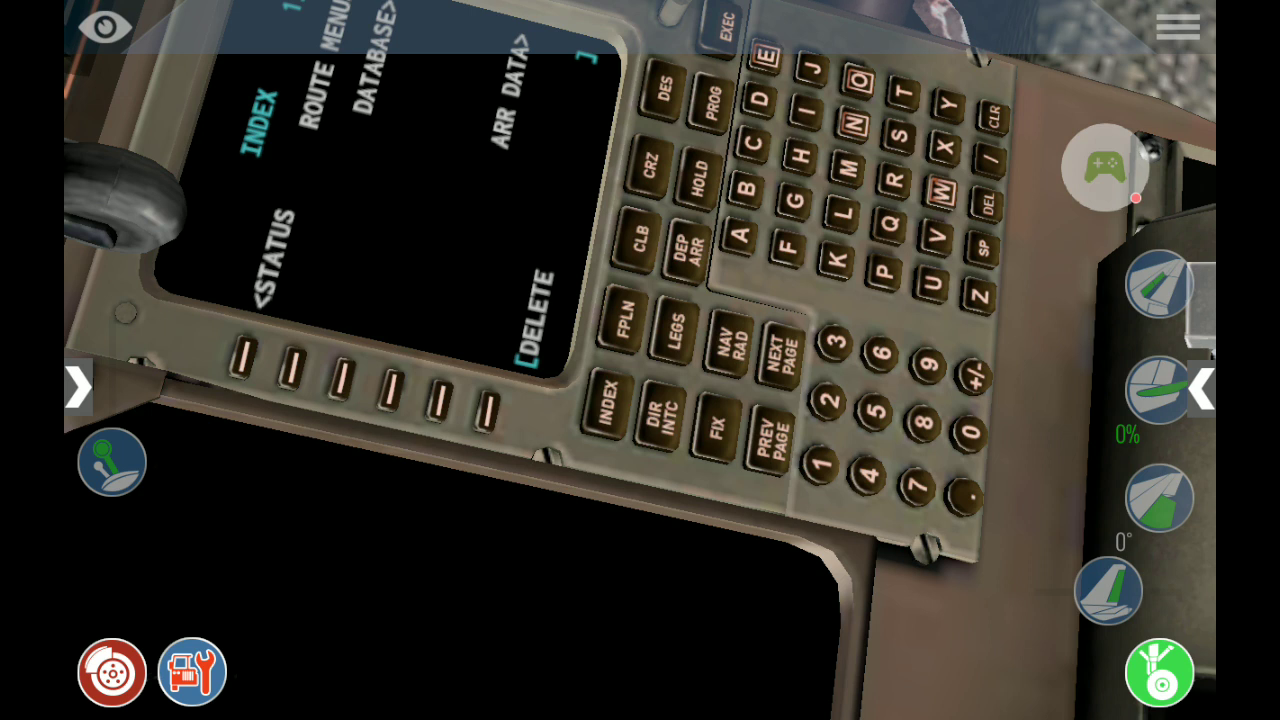
click(1105, 168)
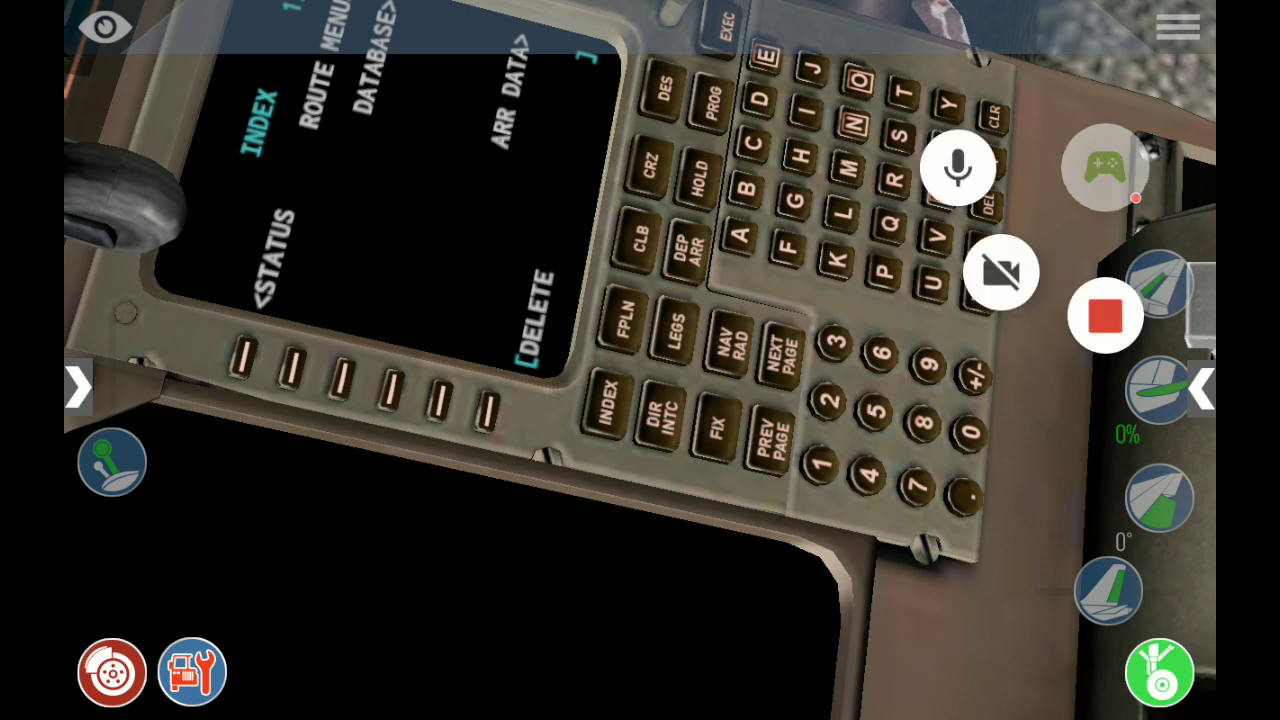
click(1105, 168)
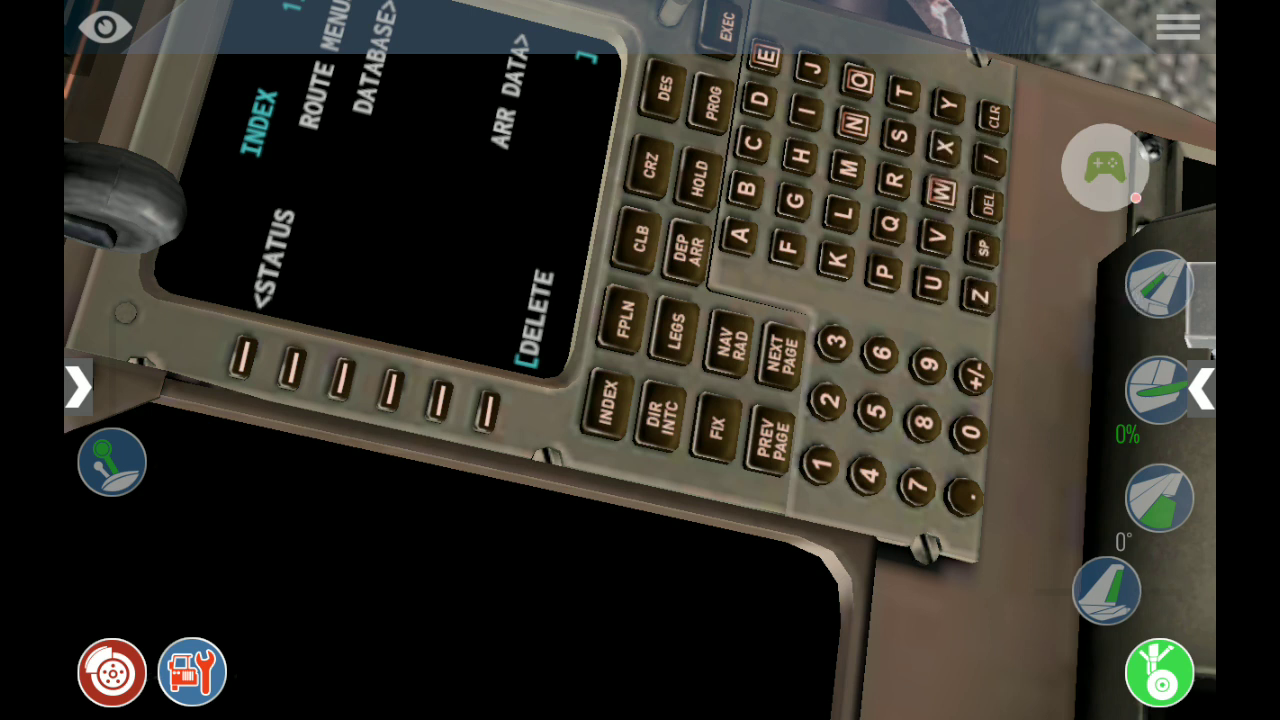